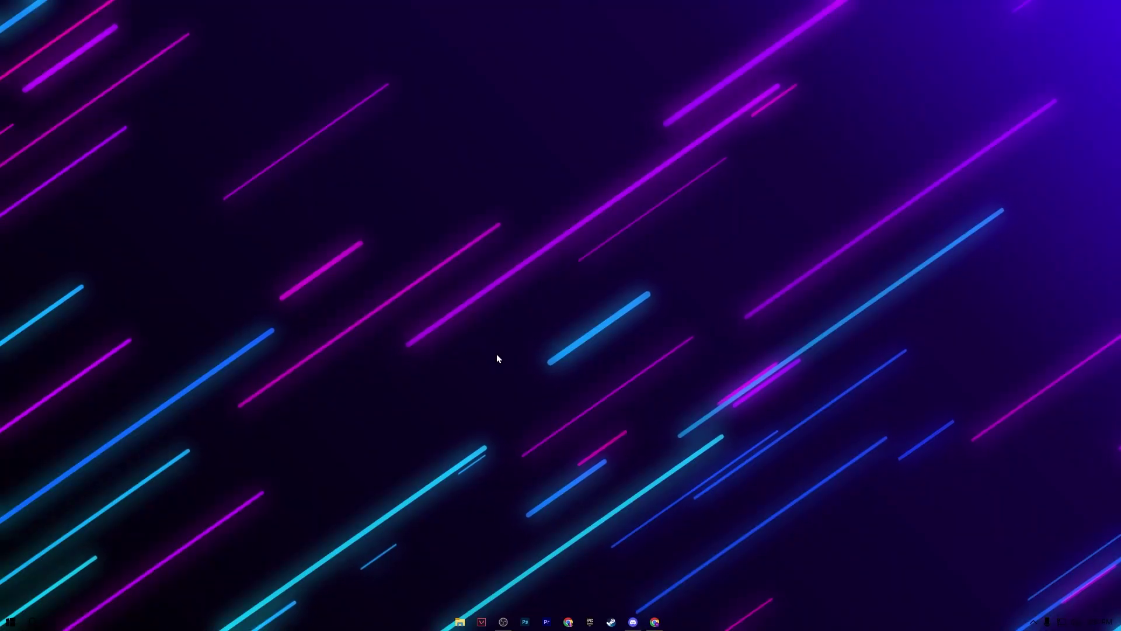
# Step: Open the Temp folder with the 'temp' Run command and delete all 11 files in it
pyautogui.press('super+r')
pyautogui.moveTo(138, 486); pyautogui.dragTo(458, 268)
pyautogui.write('temp')
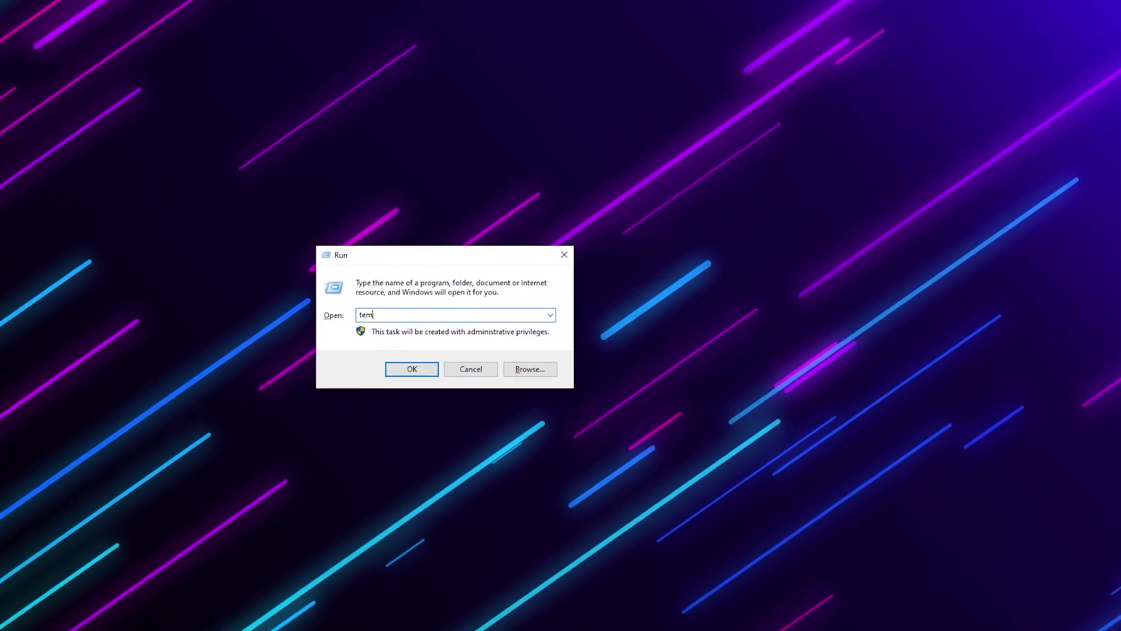
pyautogui.press('Return')
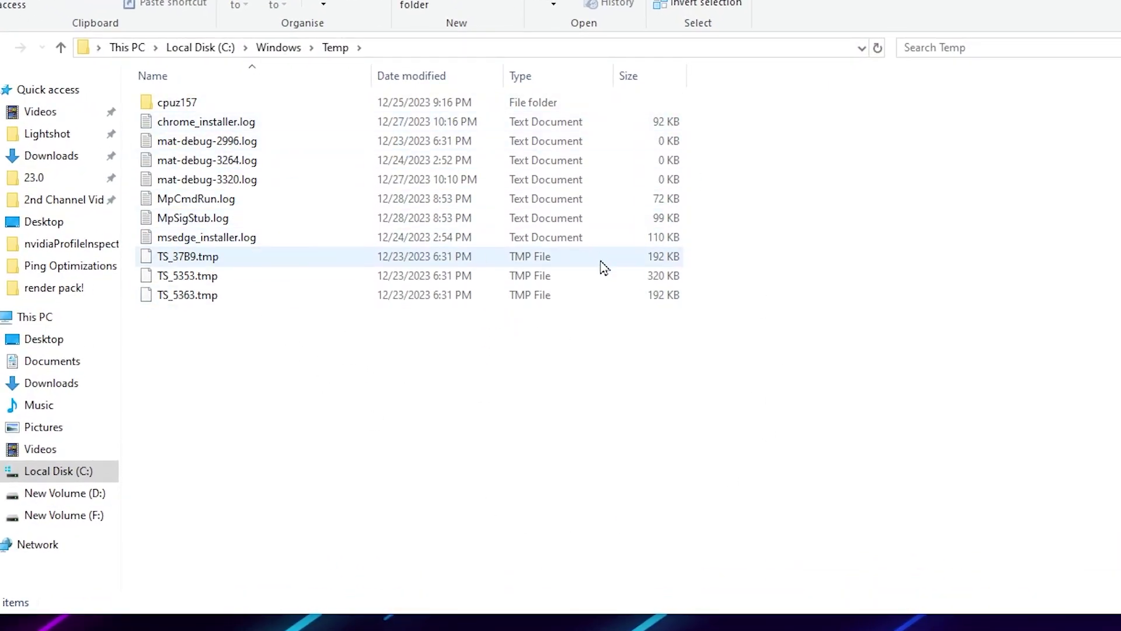
pyautogui.hotkey('ctrl', 'a')
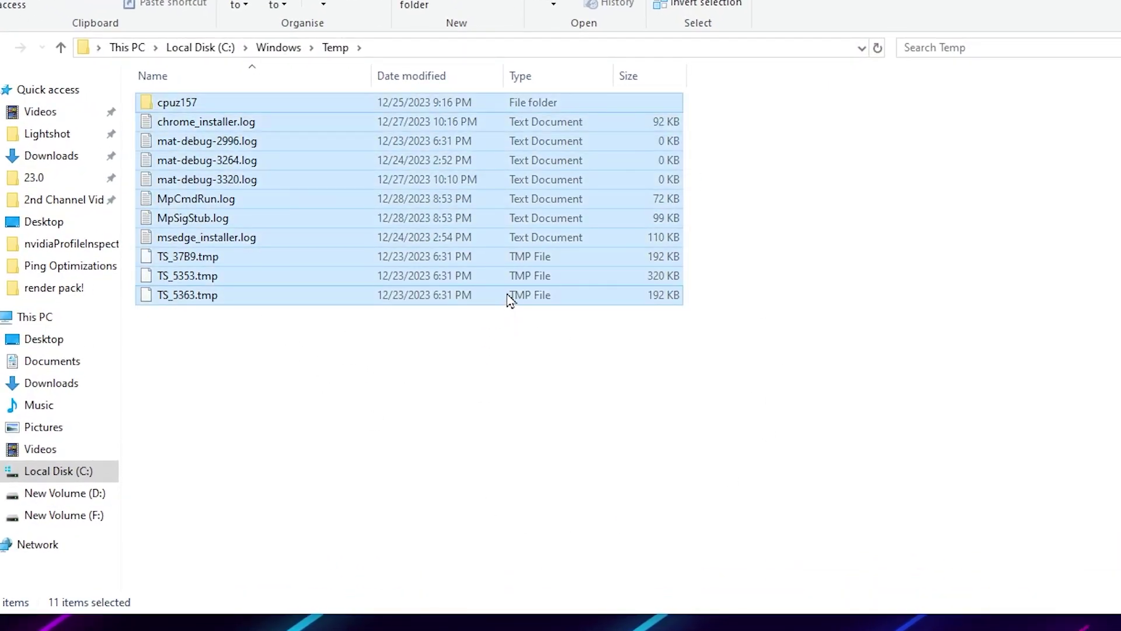
pyautogui.rightClick(455, 216)
pyautogui.click(523, 506)
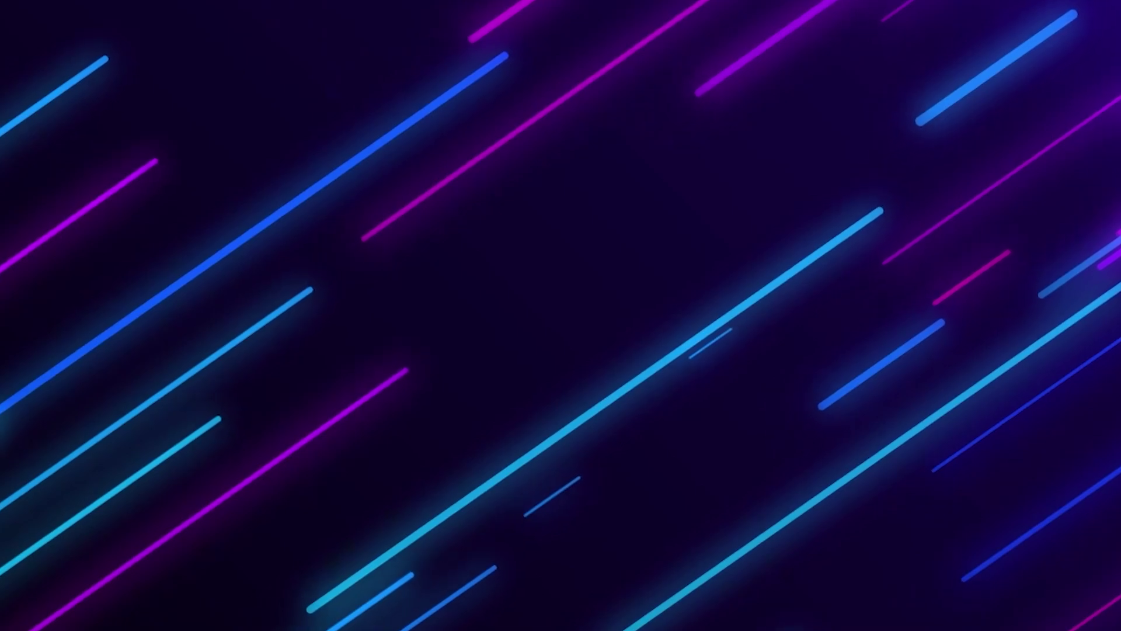
# Step: Open the Prefetch folder with the 'prefetch' Run command and box-select its contents to confirm it is empty
pyautogui.press('super+r')
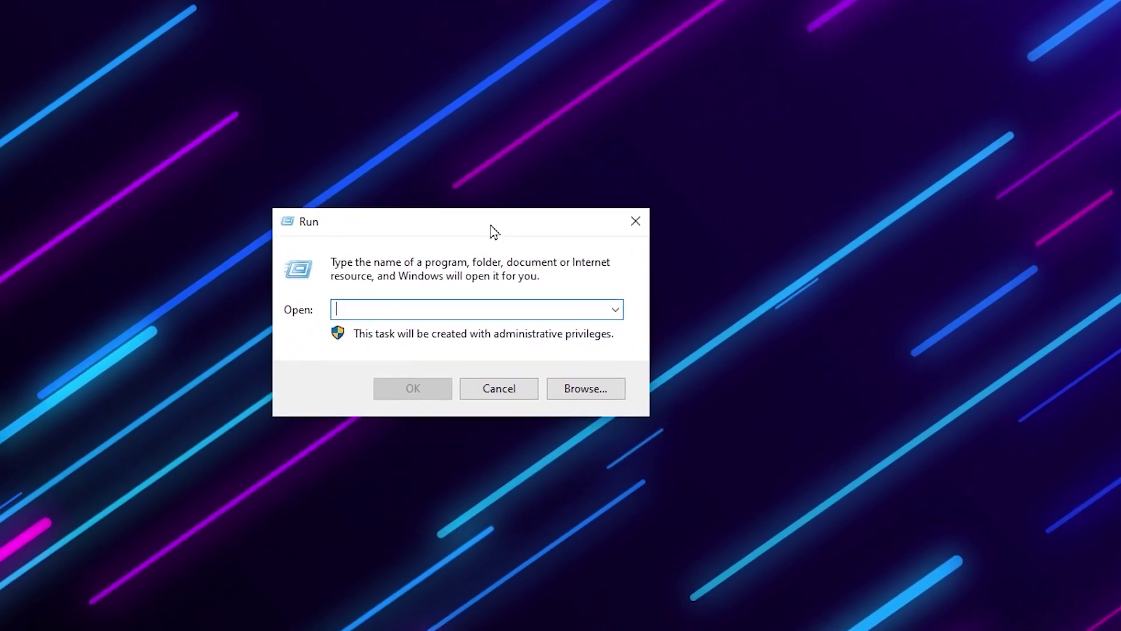
pyautogui.write('prefetch')
pyautogui.press('Return')
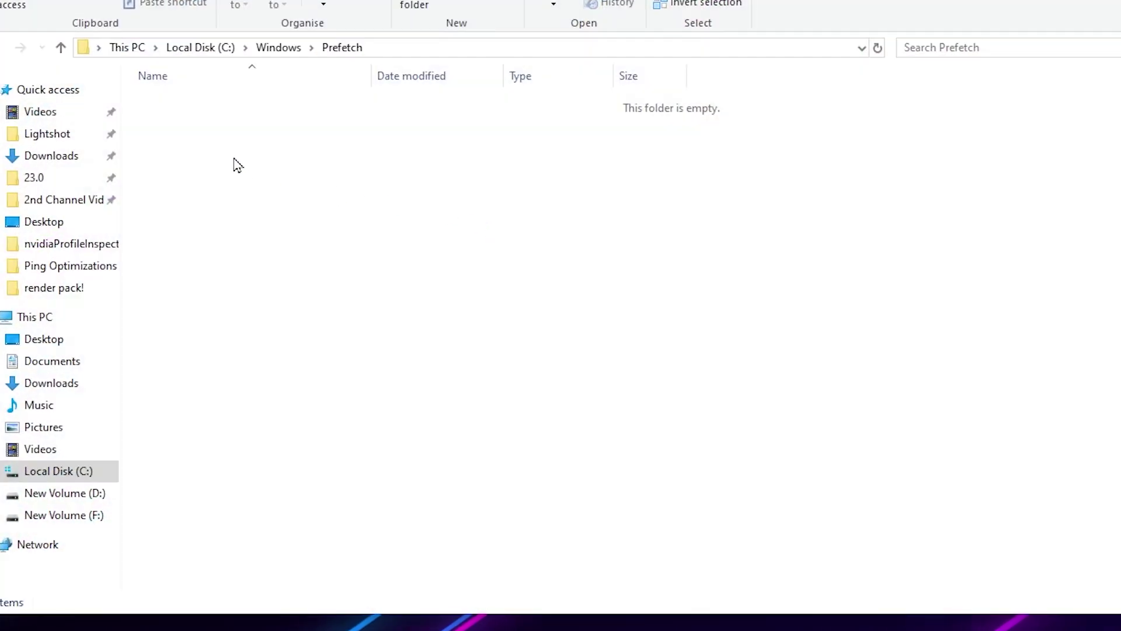
pyautogui.moveTo(210, 115); pyautogui.dragTo(1032, 511)
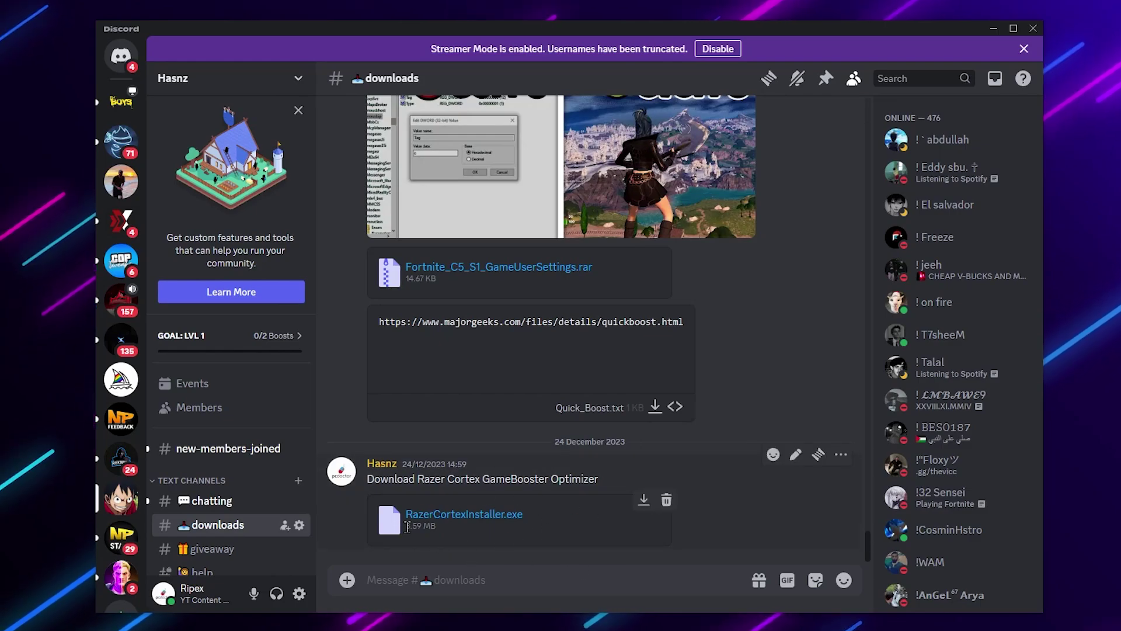
# Step: Minimise Discord and launch ParkControl from its desktop shortcut
pyautogui.click(993, 28)
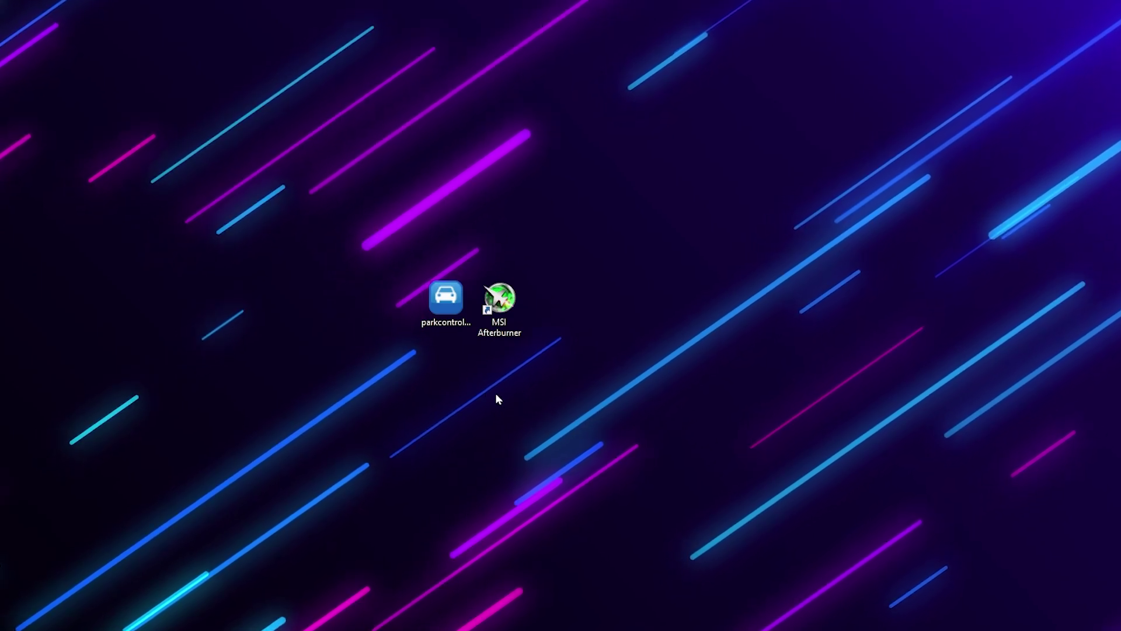
pyautogui.doubleClick(442, 308)
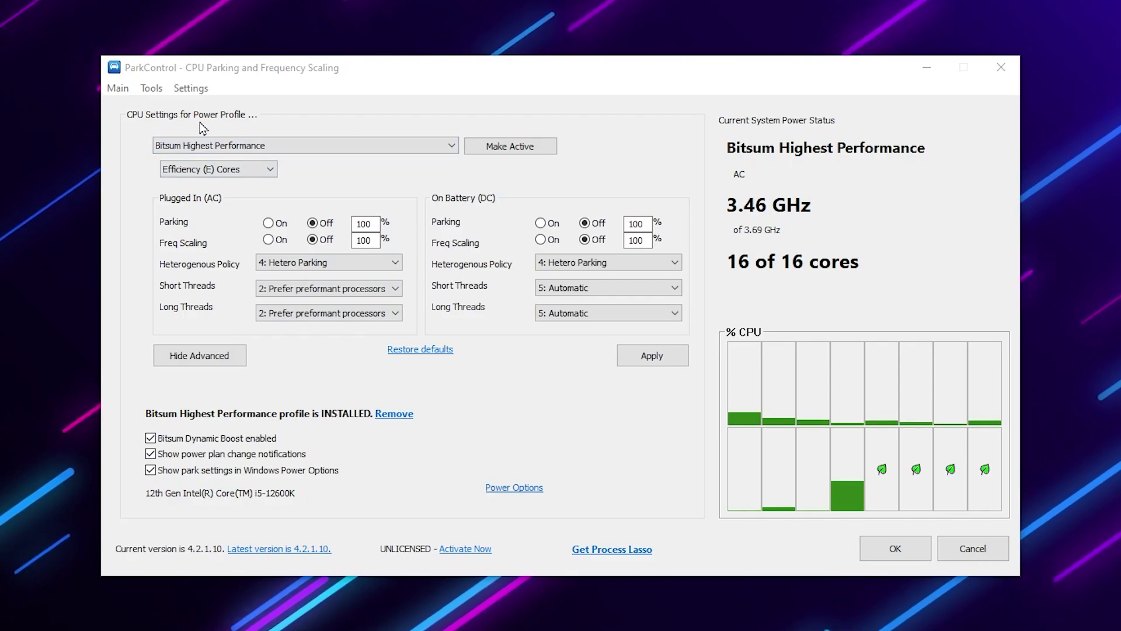
# Step: Choose Bitsum Highest Performance from ParkControl's profile list and make it the active plan
pyautogui.click(453, 146)
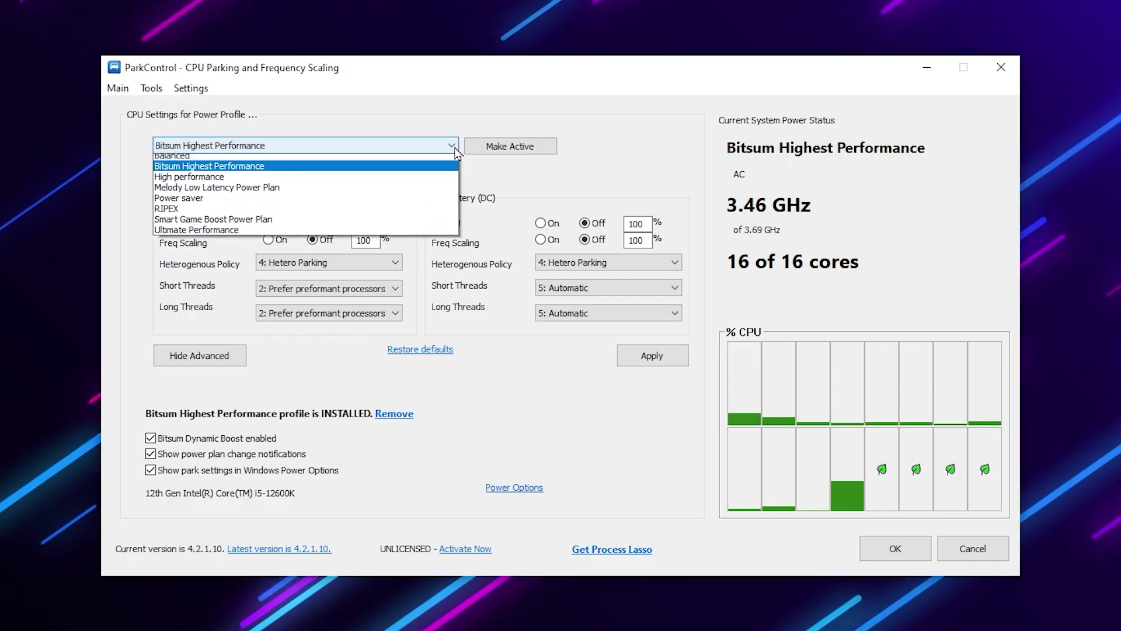
pyautogui.click(170, 173)
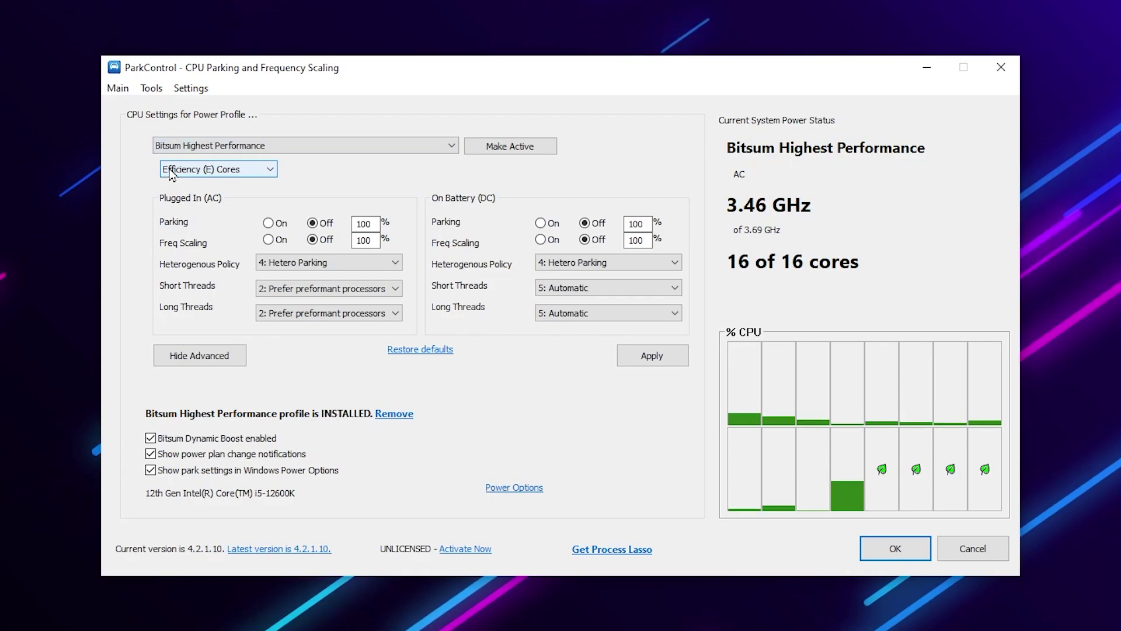
pyautogui.click(509, 146)
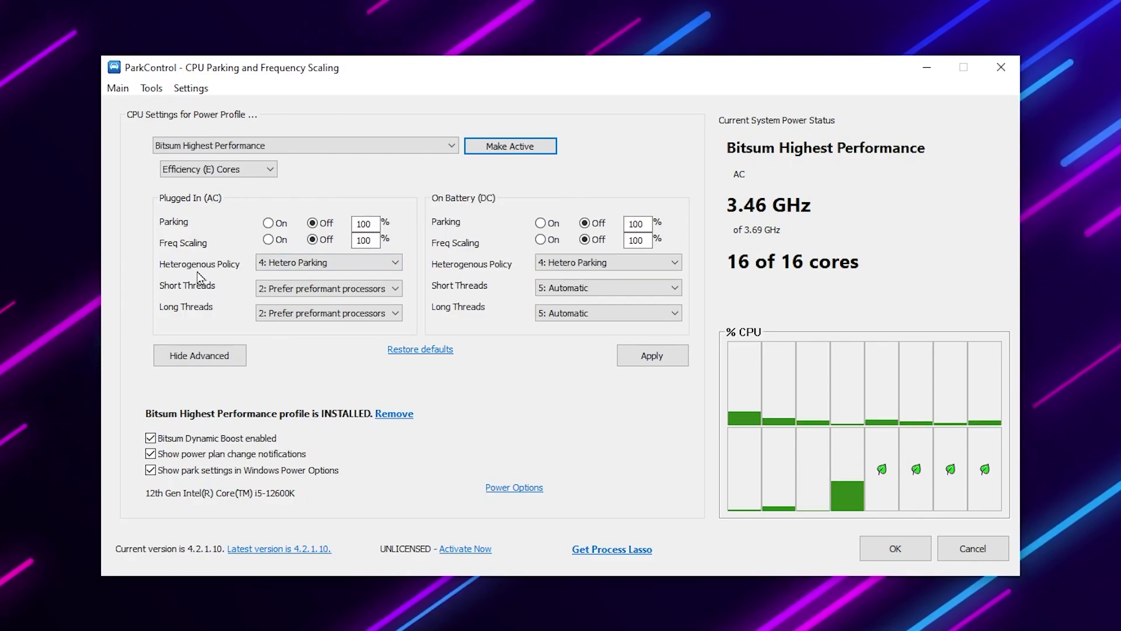
# Step: Apply the Bitsum Highest Performance Plugged In settings, then confirm with OK to close ParkControl
pyautogui.moveTo(344, 272)
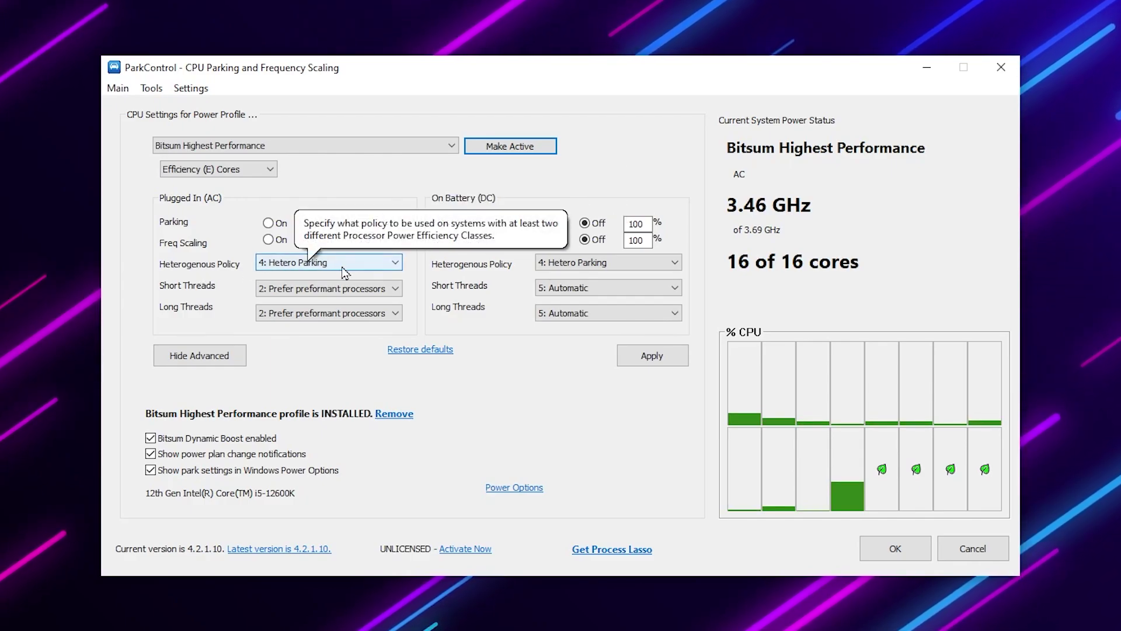
pyautogui.moveTo(333, 298)
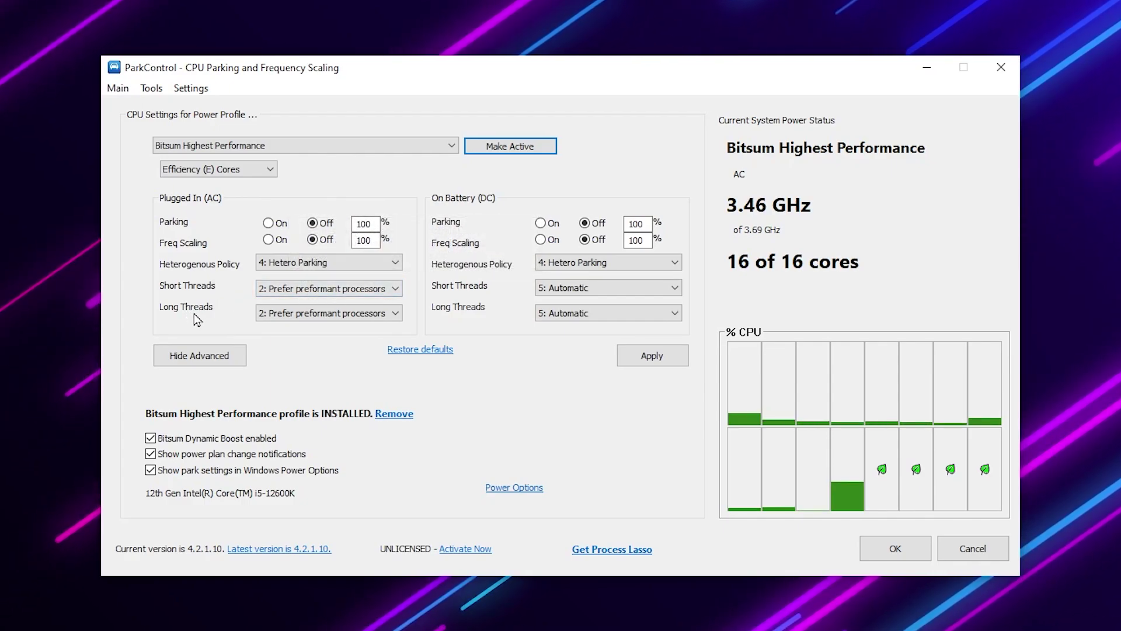
pyautogui.moveTo(345, 322)
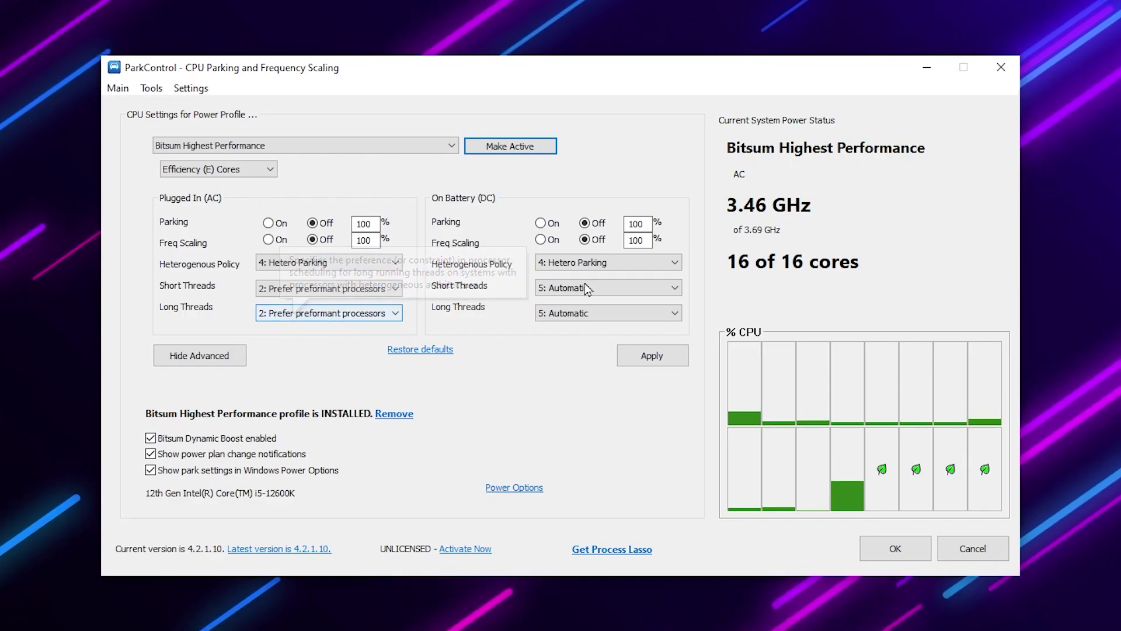
pyautogui.click(661, 364)
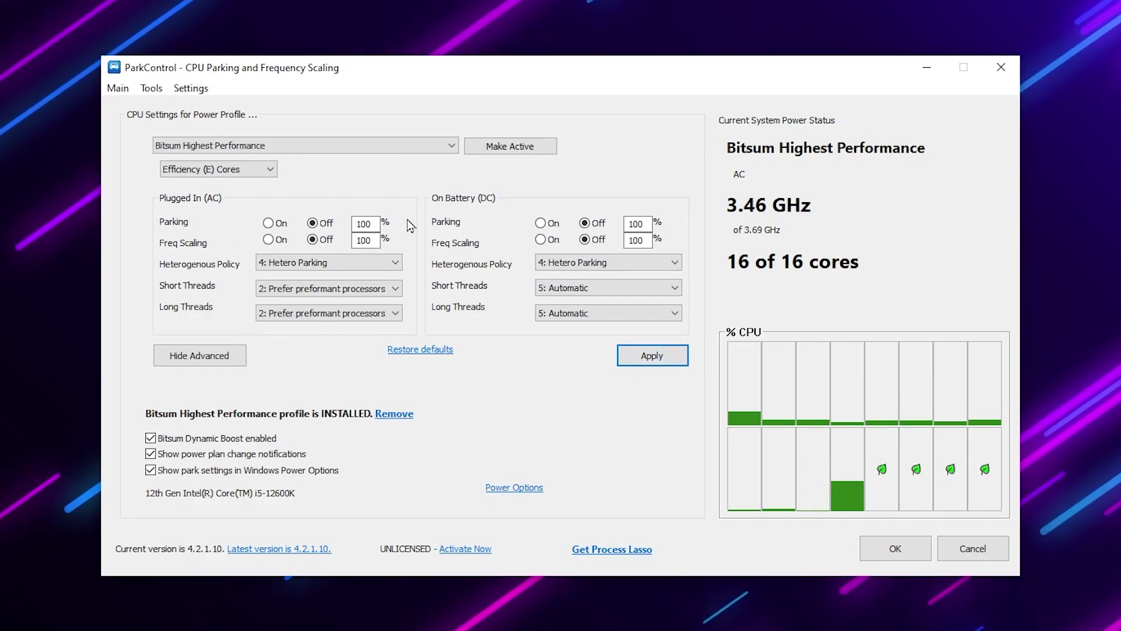
pyautogui.moveTo(172, 445)
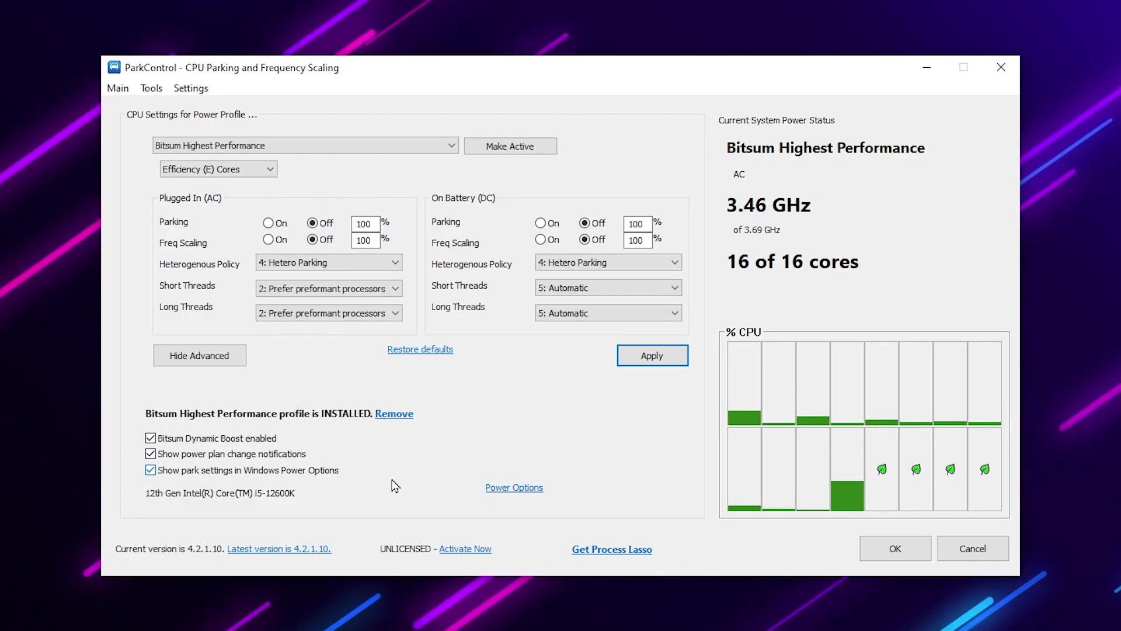
pyautogui.click(899, 546)
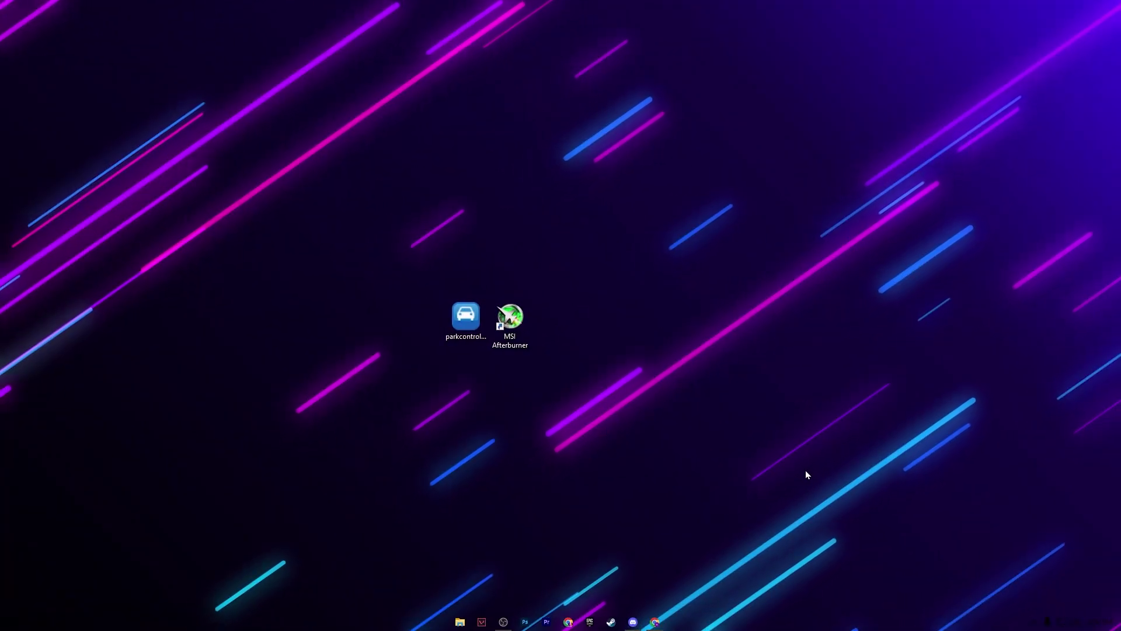
# Step: Reach the Bitsum Highest Performance plan's settings from a 'power' search via Power & sleep
pyautogui.press('super')
pyautogui.write('power')
pyautogui.click(106, 310)
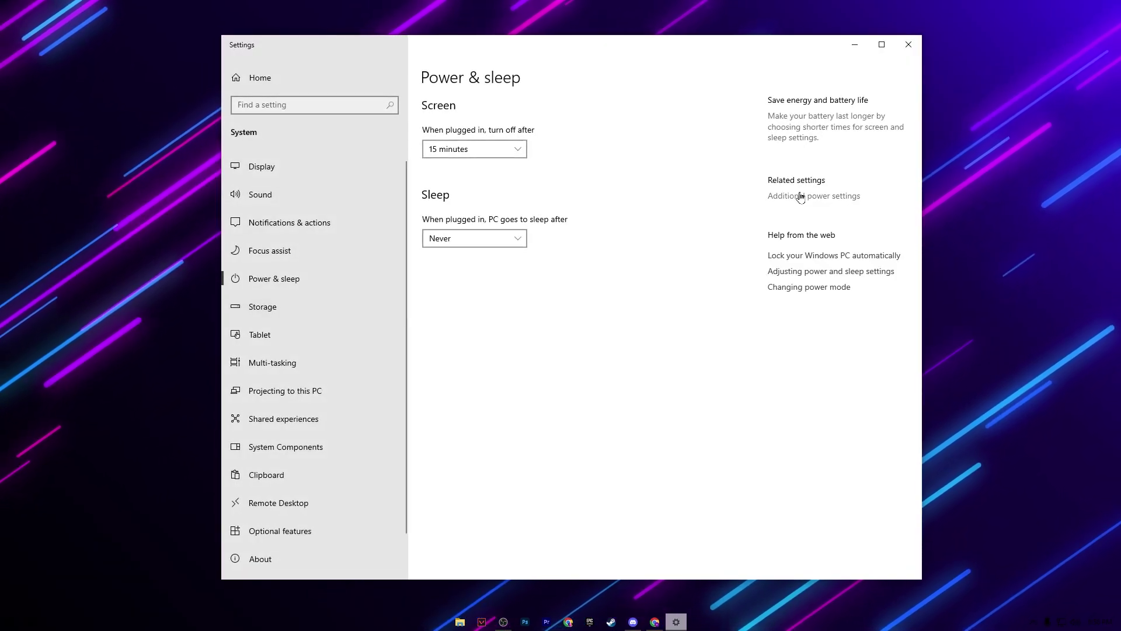
pyautogui.click(800, 196)
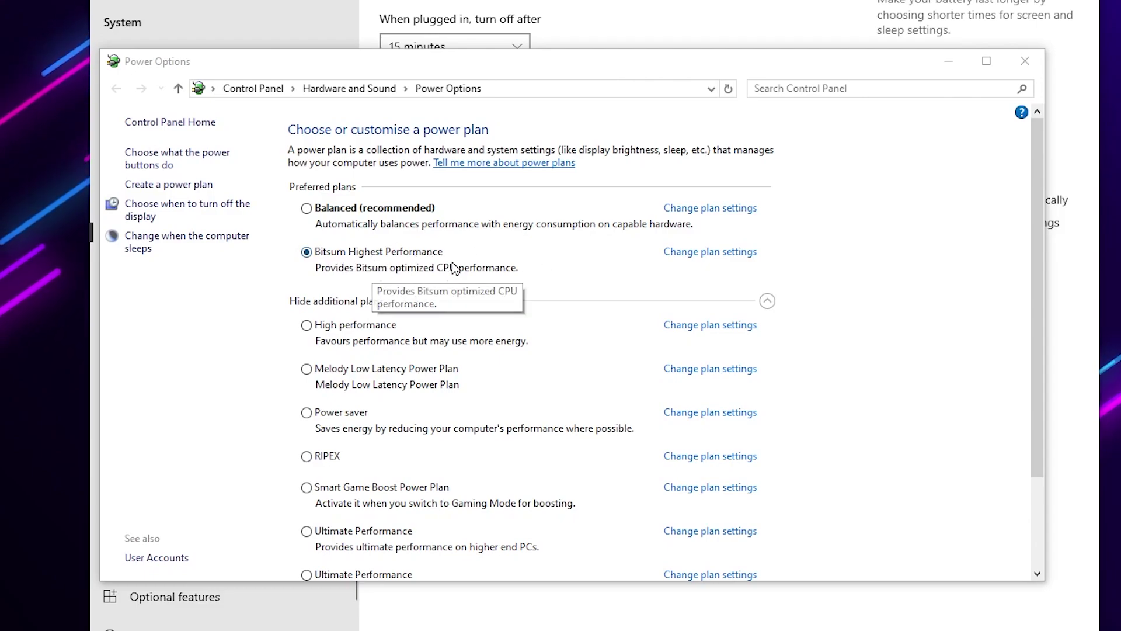
pyautogui.click(714, 256)
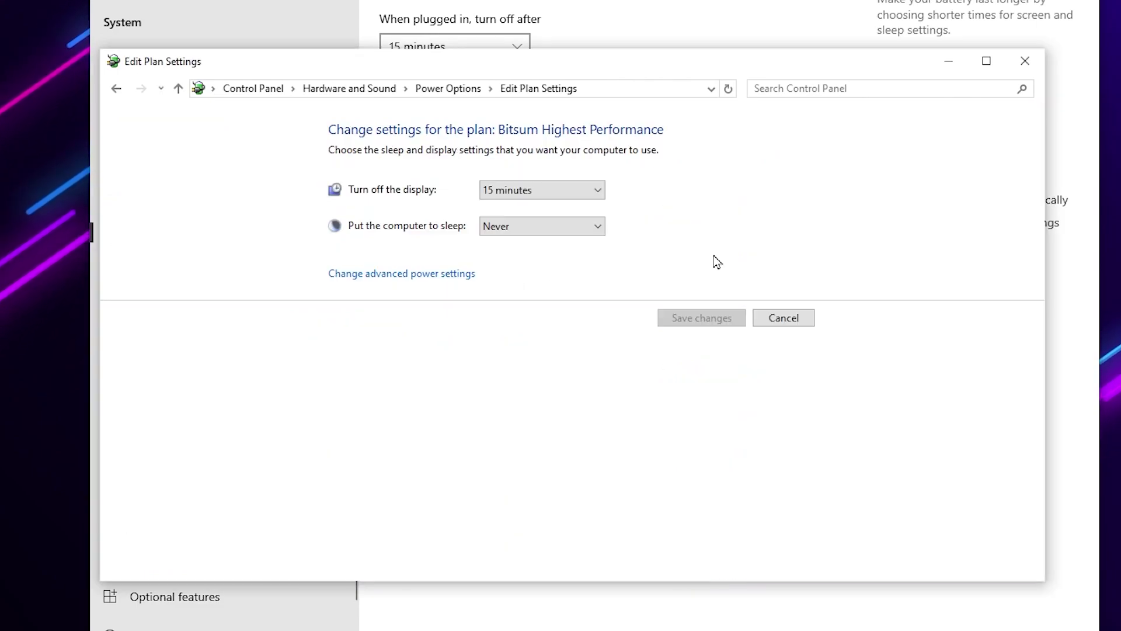
# Step: Set the display to never turn off, save the plan, and open its advanced power settings
pyautogui.click(528, 193)
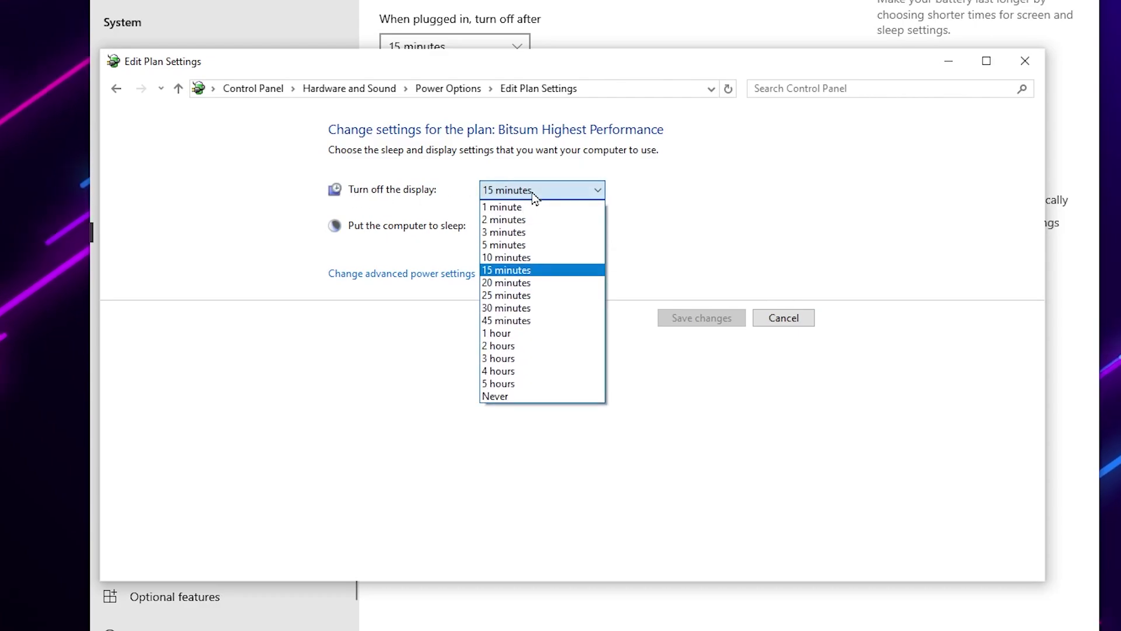
pyautogui.click(506, 397)
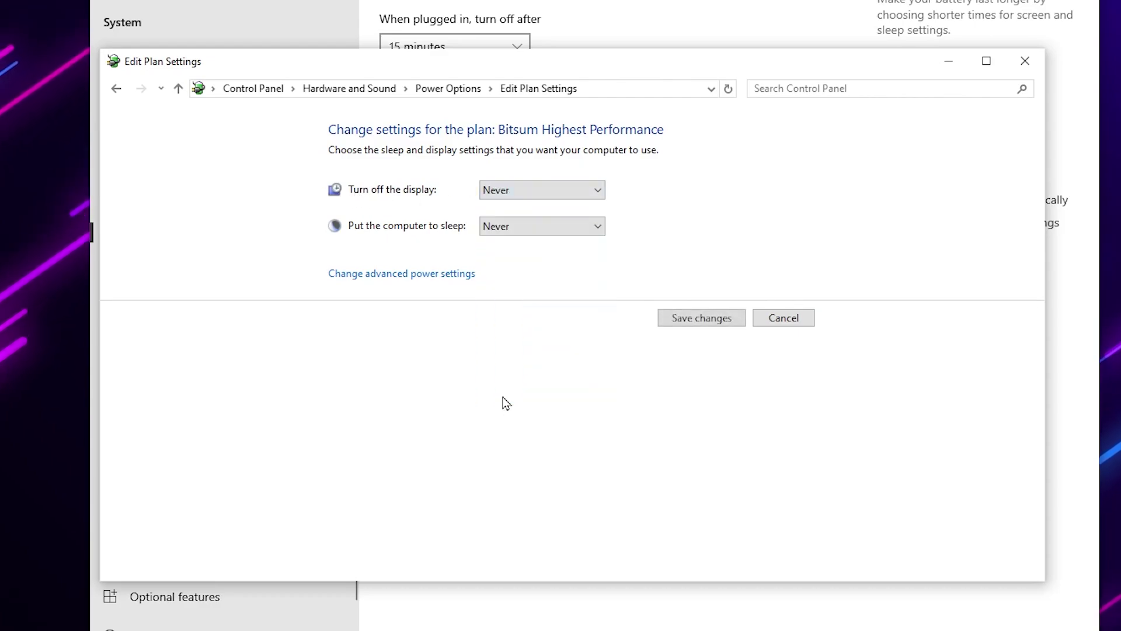
pyautogui.click(711, 323)
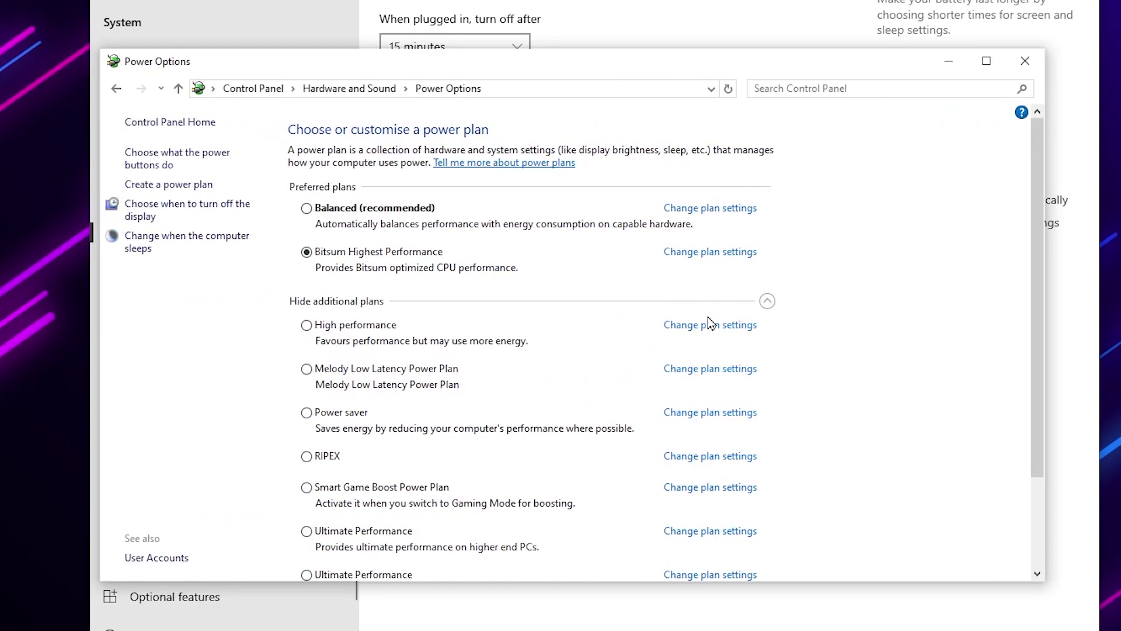
pyautogui.click(711, 252)
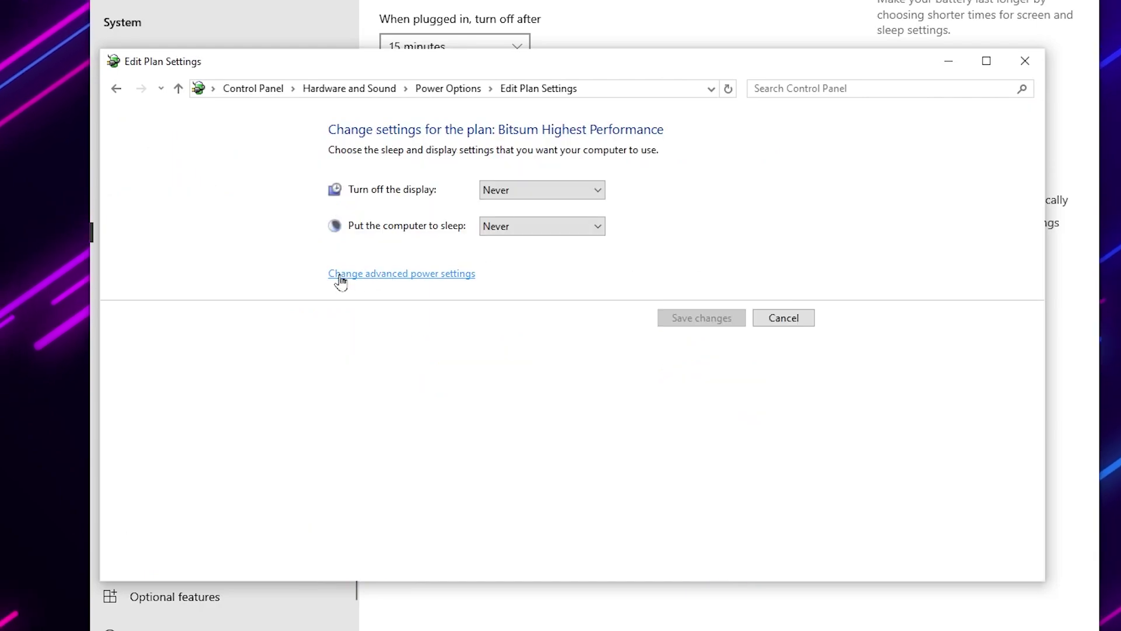
pyautogui.click(443, 280)
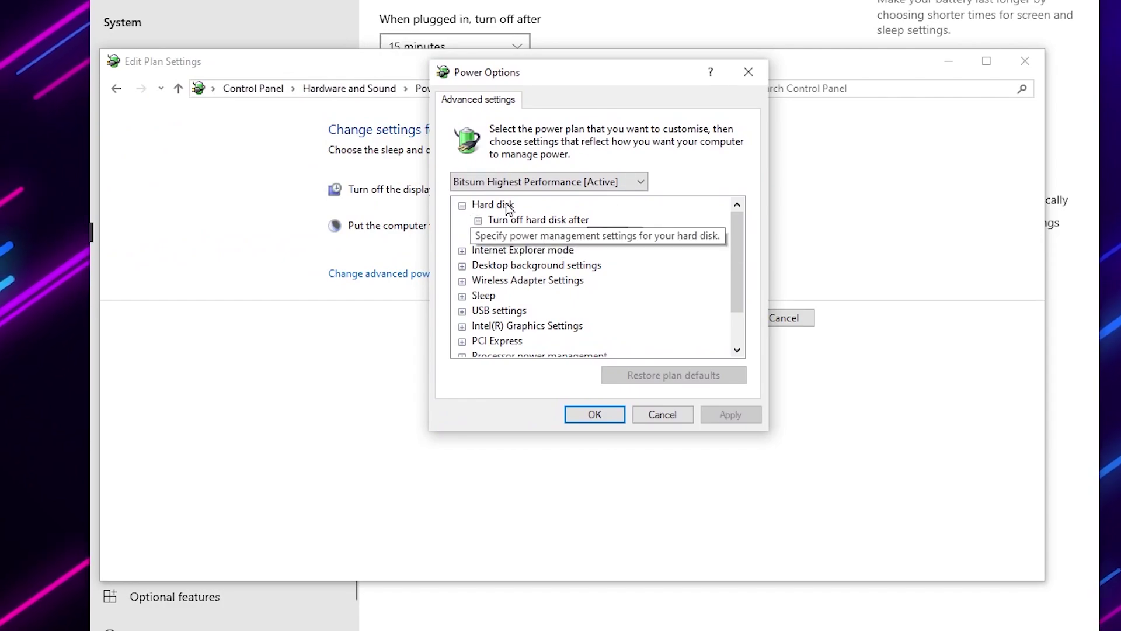
# Step: Check the hard disk turn-off minutes and USB selective suspend value, then close advanced settings with OK
pyautogui.click(601, 236)
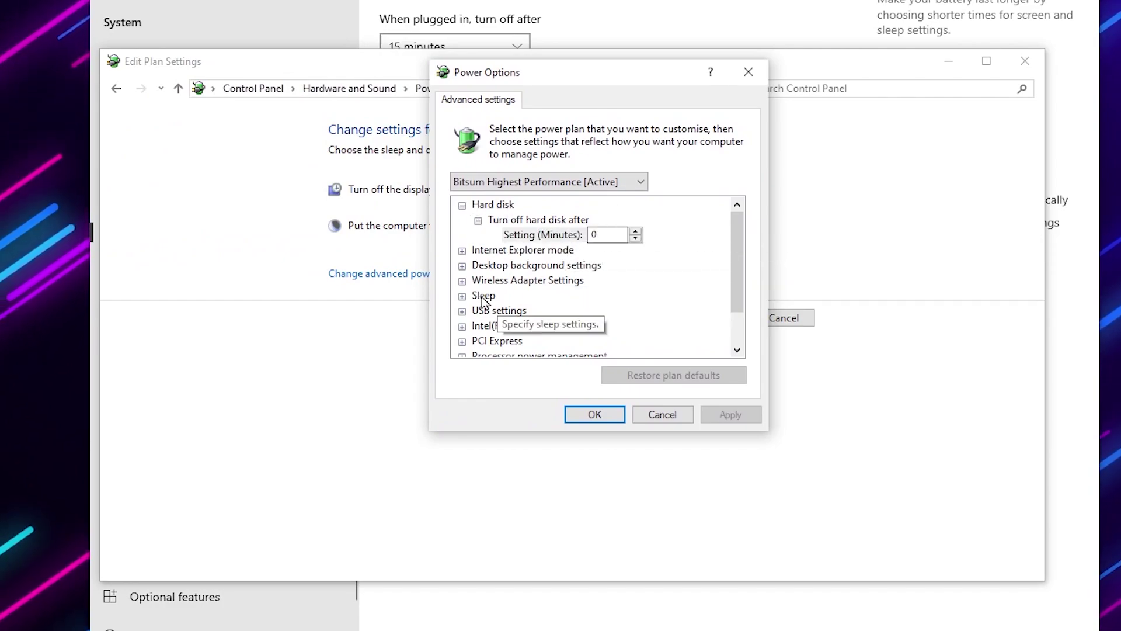
pyautogui.click(462, 313)
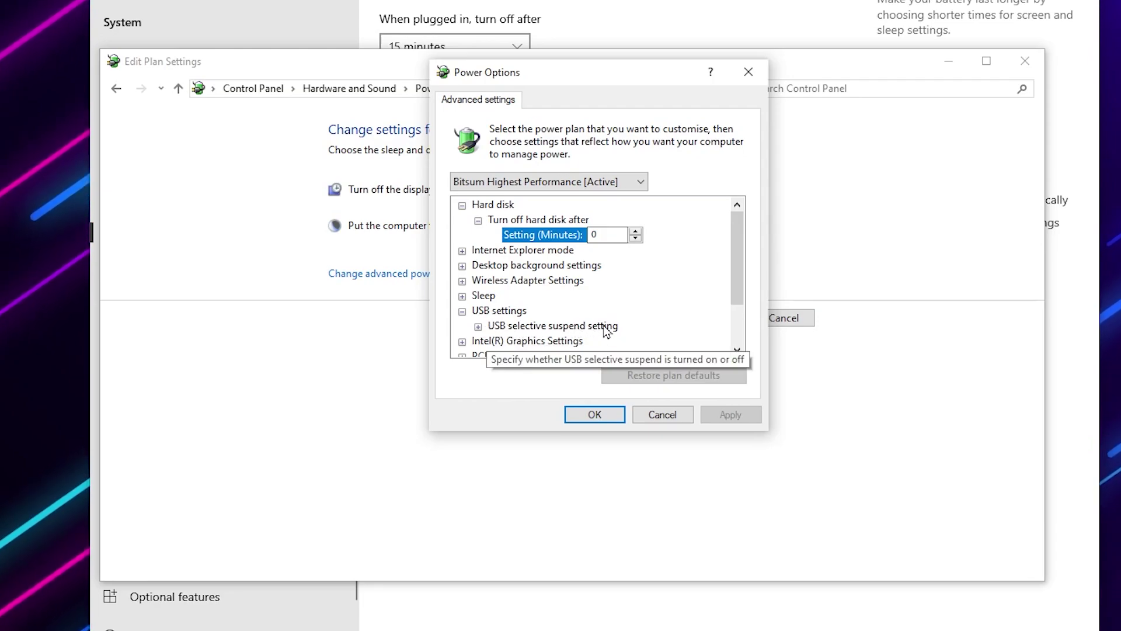
pyautogui.click(478, 327)
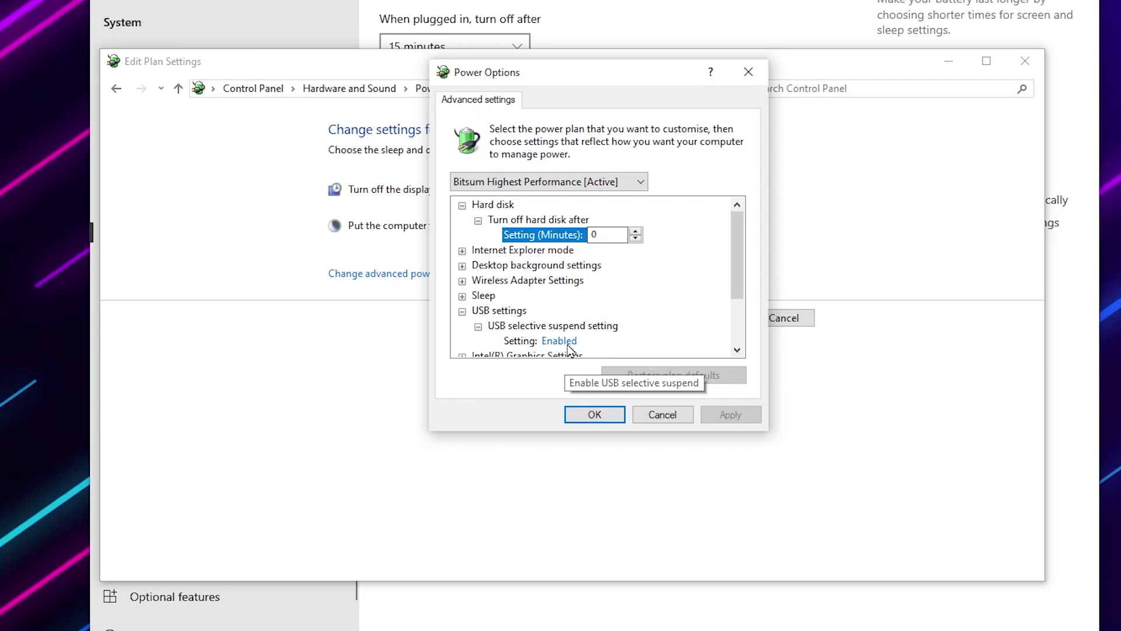
pyautogui.click(589, 418)
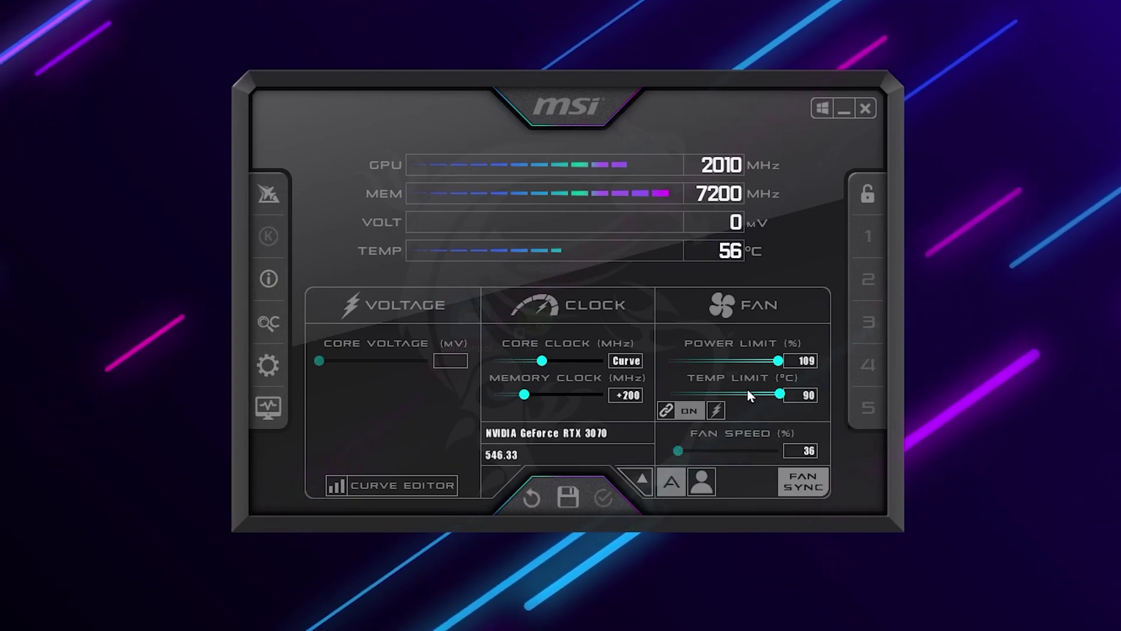
# Step: Apply the +200 memory clock, 109% power limit overclock and close MSI Afterburner
pyautogui.click(780, 396)
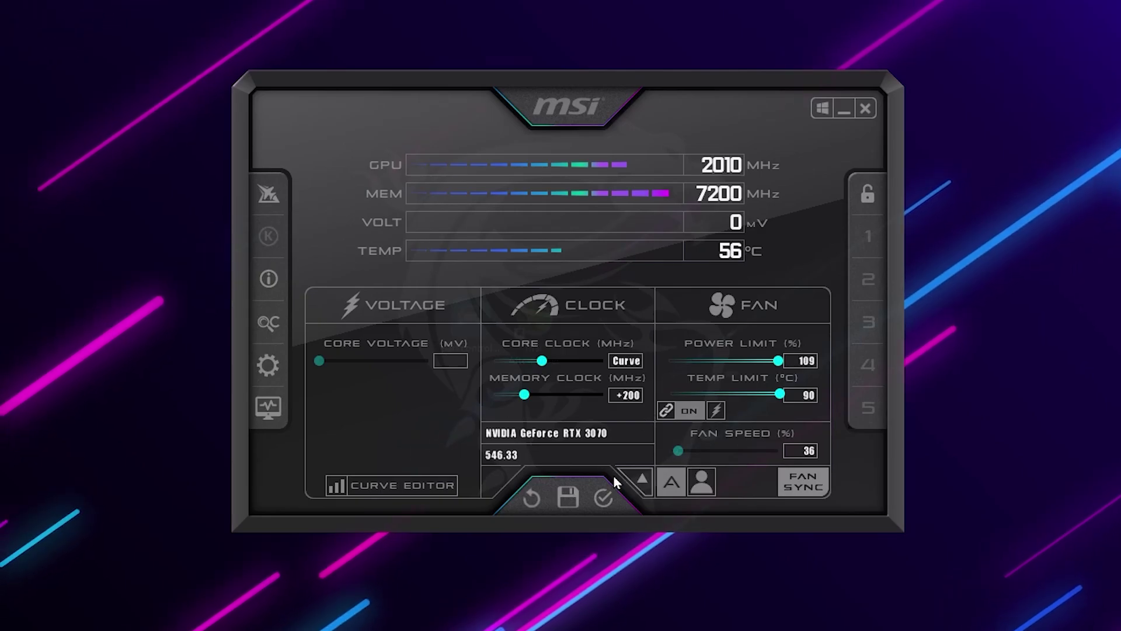
pyautogui.click(604, 497)
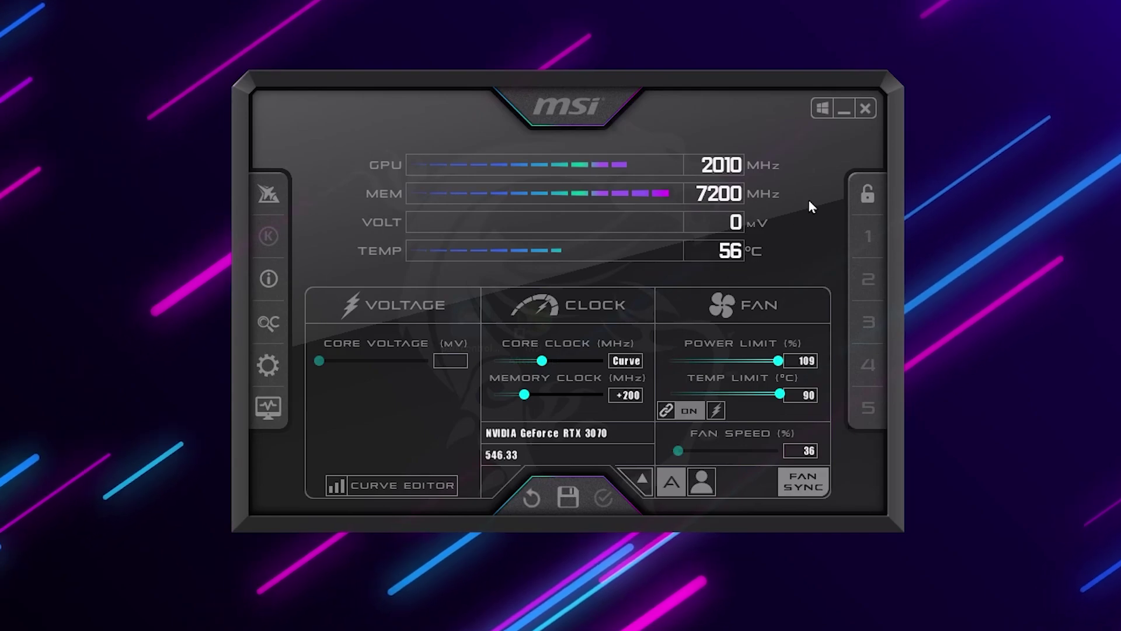
pyautogui.click(844, 110)
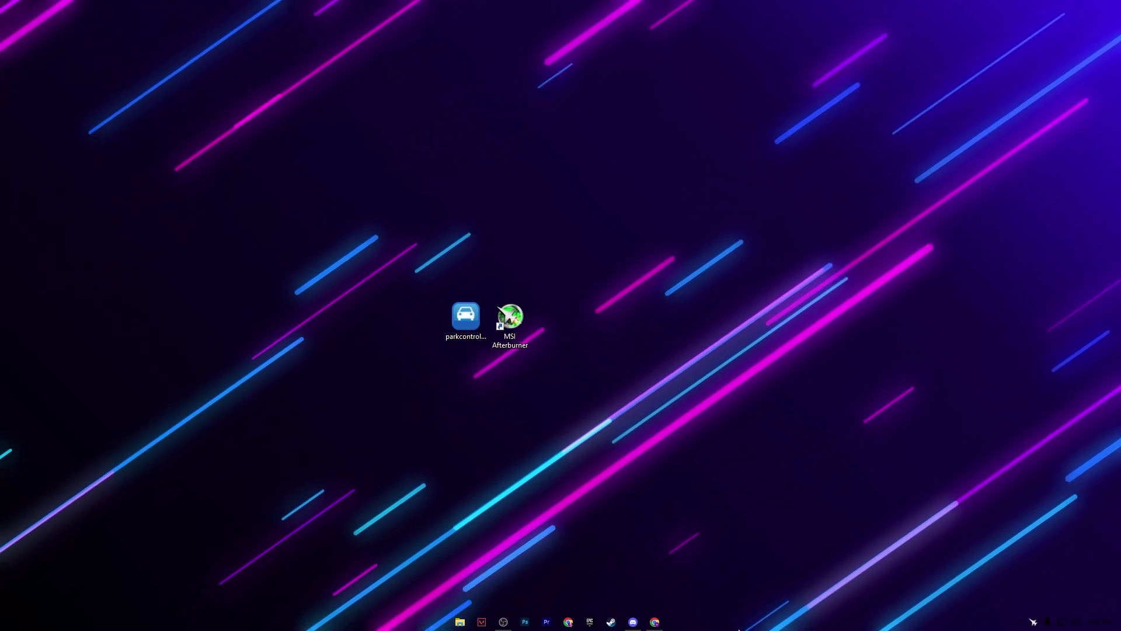
# Step: Open the Services window from Task Manager's Services tab and locate Windows Update
pyautogui.rightClick(741, 622)
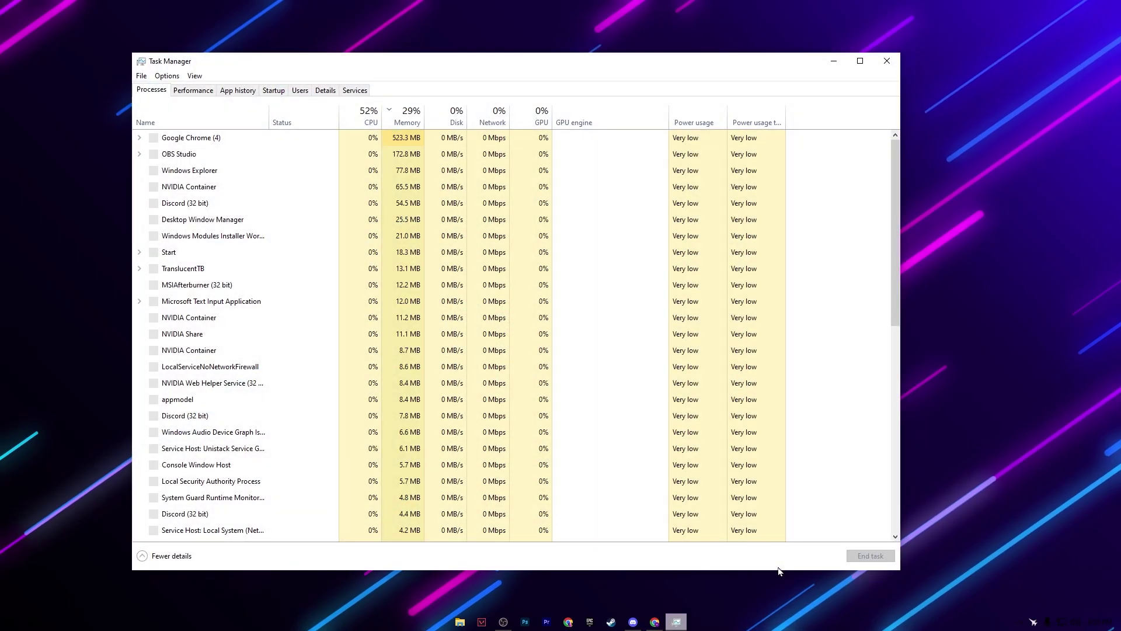
pyautogui.click(355, 91)
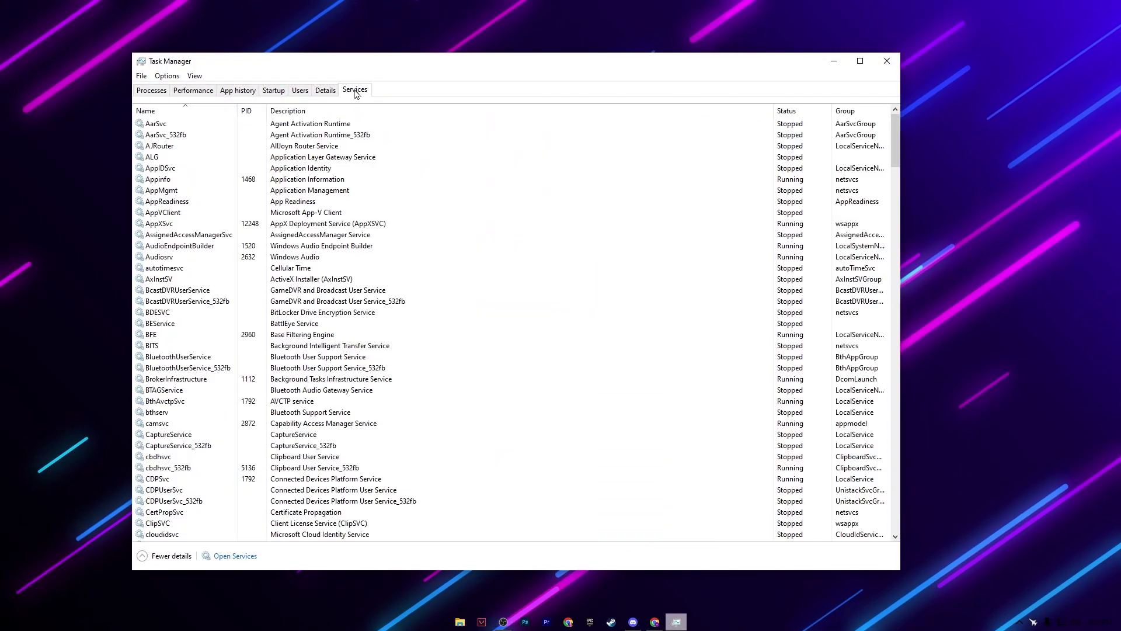
pyautogui.click(237, 557)
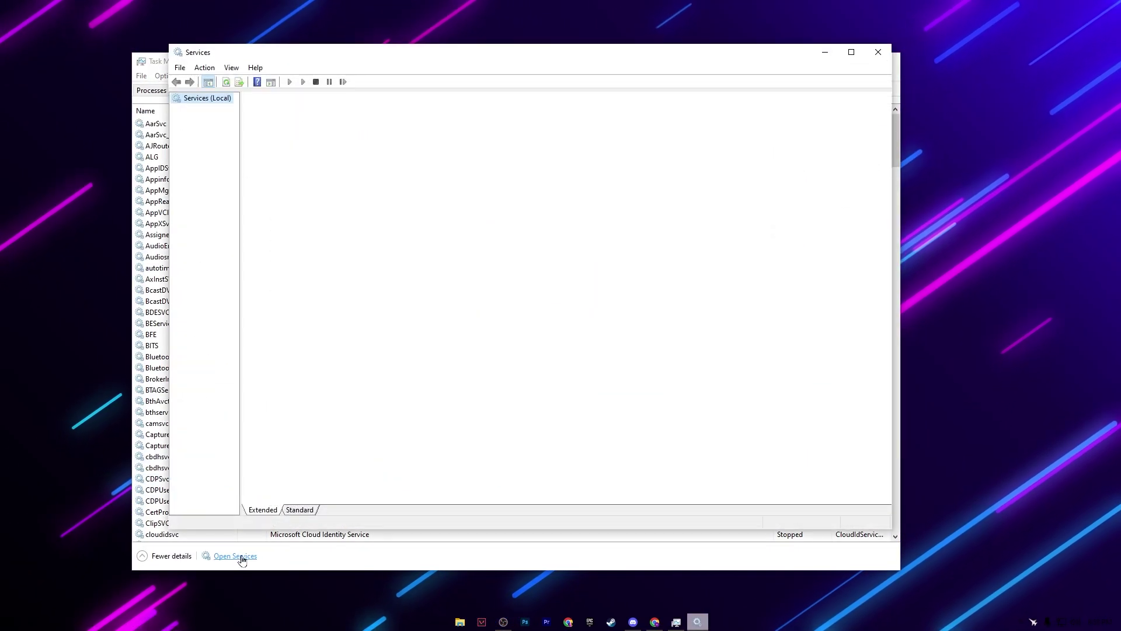
pyautogui.click(426, 317)
pyautogui.press('w')
pyautogui.press('w')
pyautogui.scroll(-4, 438, 374)
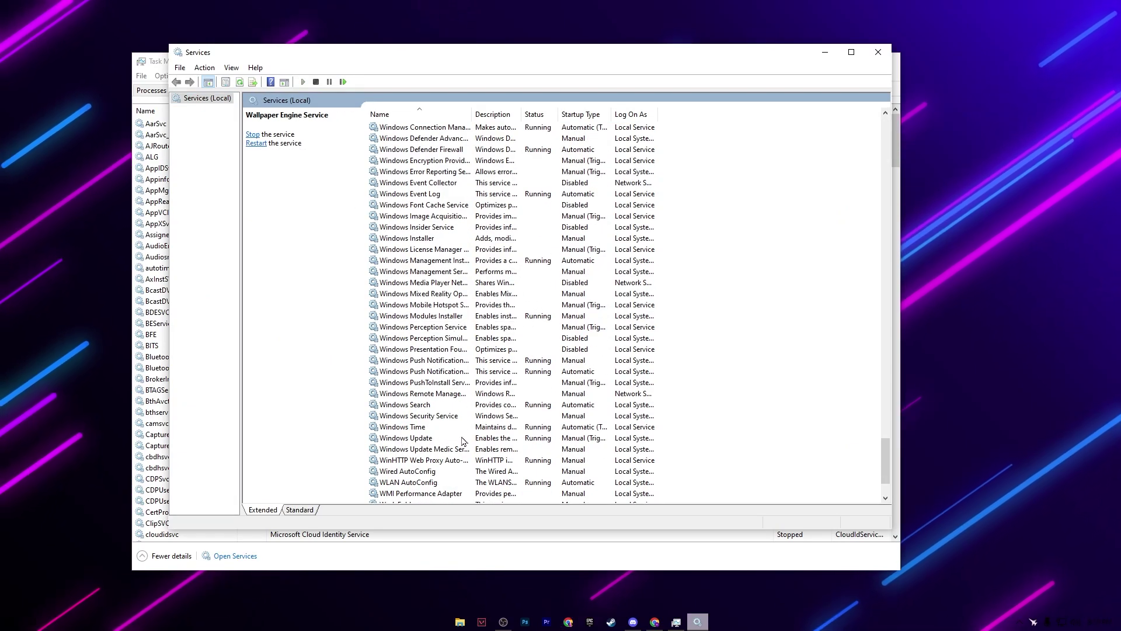
# Step: Set Windows Update's startup type to Disabled, stop the service, and apply the change
pyautogui.rightClick(416, 441)
pyautogui.click(456, 548)
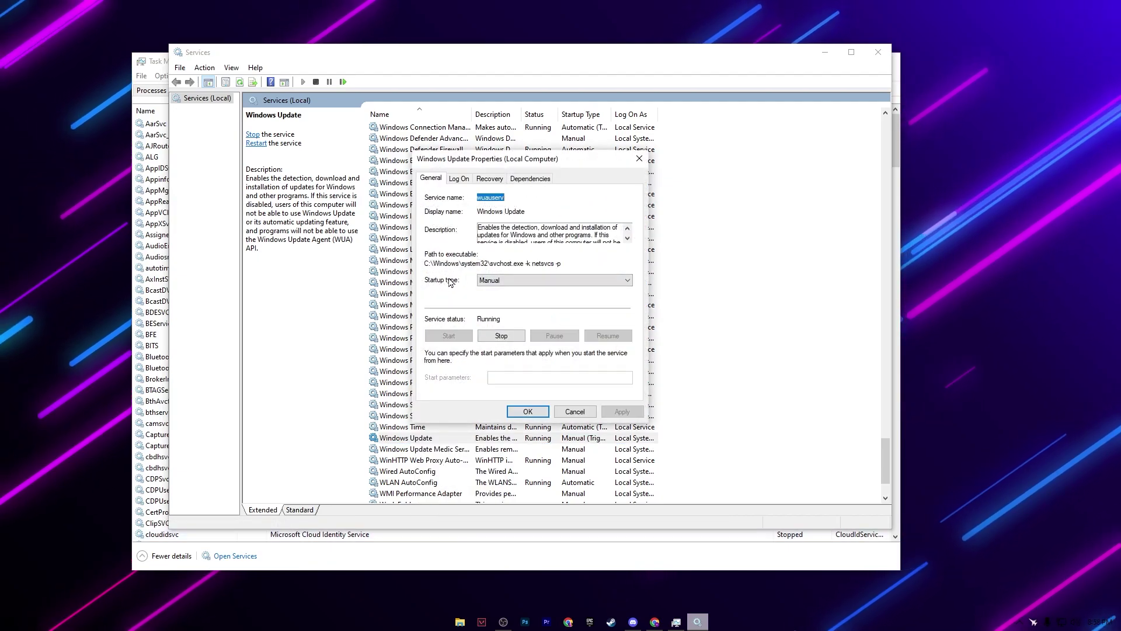
pyautogui.click(517, 282)
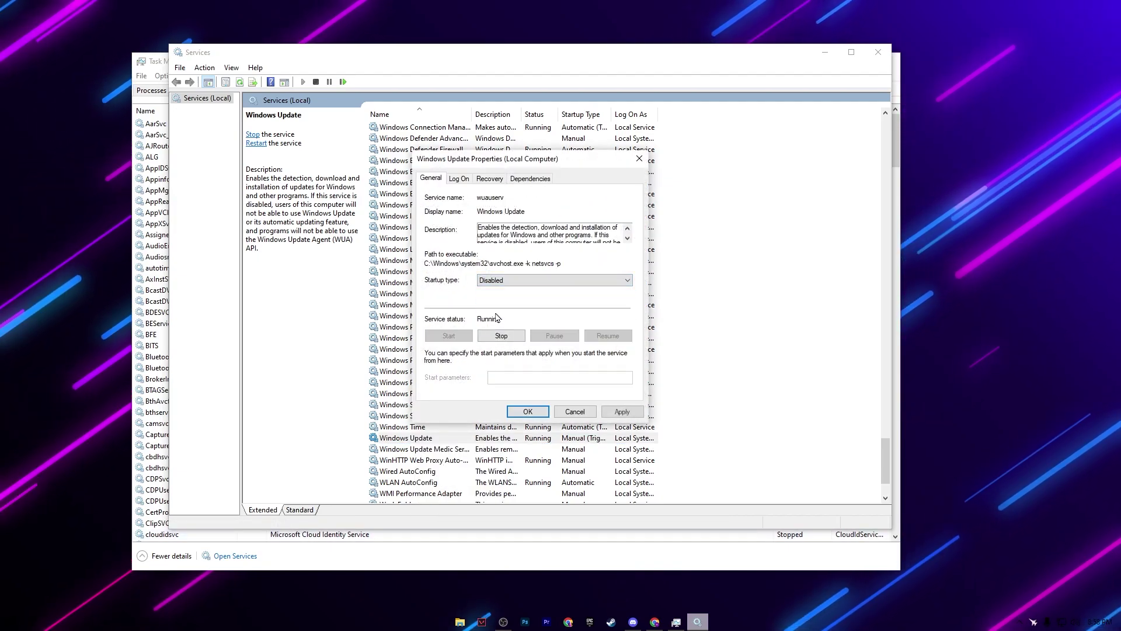
pyautogui.click(503, 337)
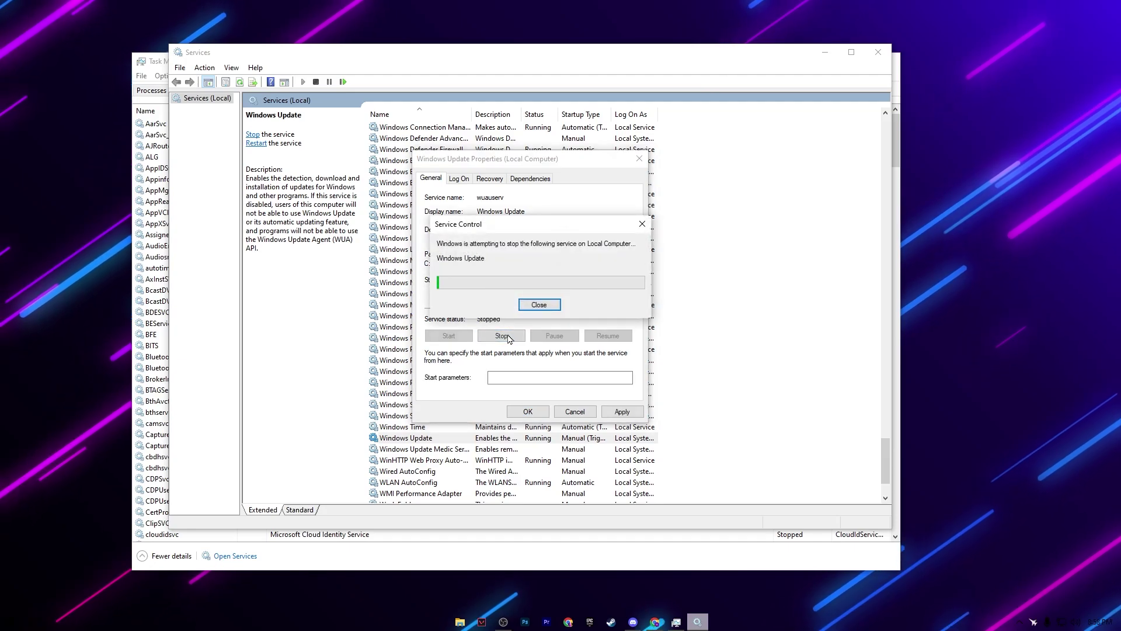
pyautogui.click(616, 411)
pyautogui.click(538, 412)
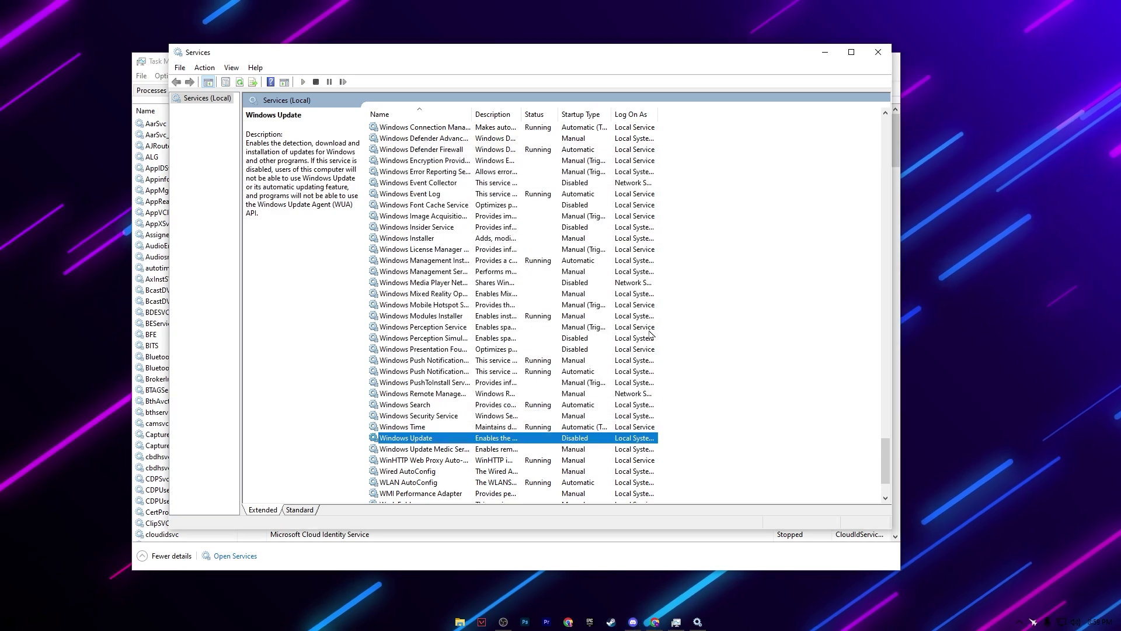